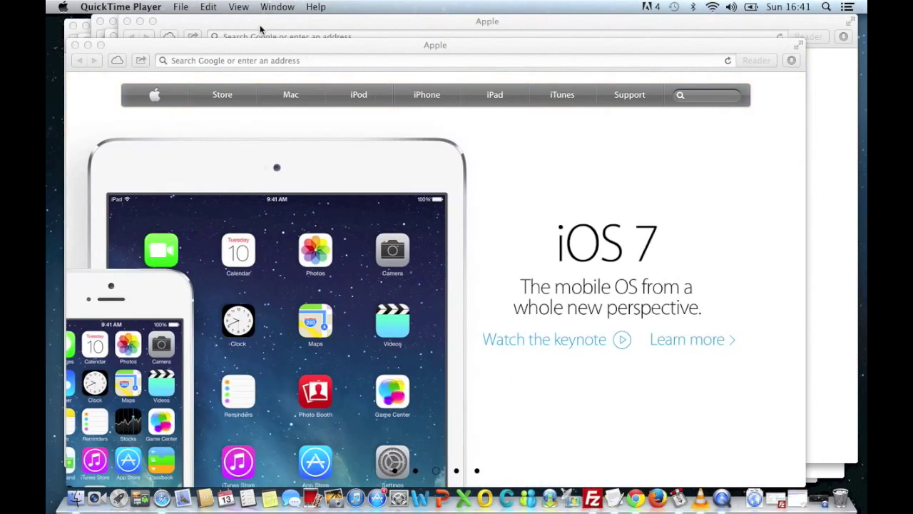
Minimize all the open Safari windows one by one to uncover the desktop, and restore them from the Dock.
left_click(89, 46)
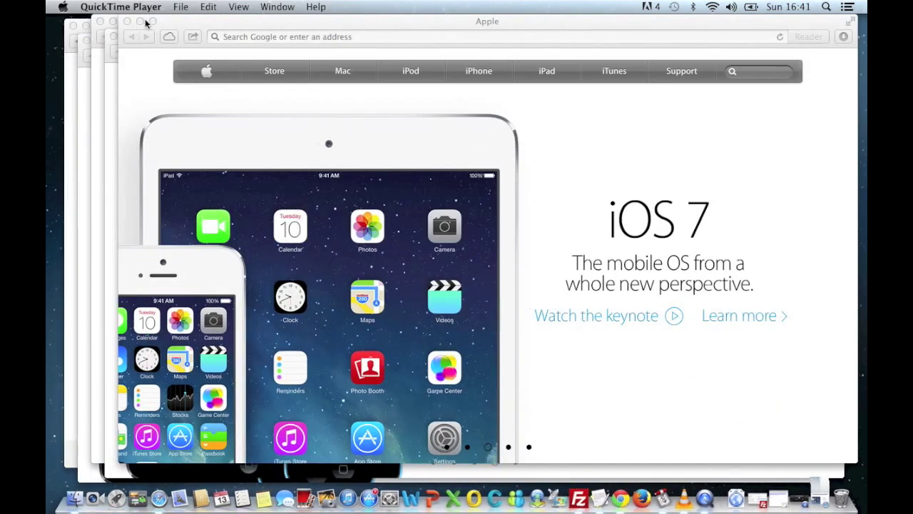
left_click(141, 22)
left_click(140, 21)
left_click(125, 21)
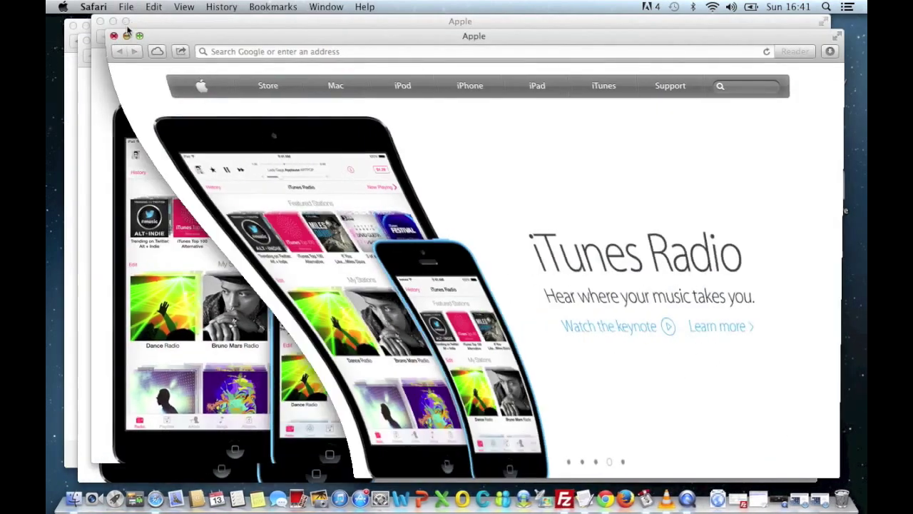
left_click(122, 23)
left_click(113, 21)
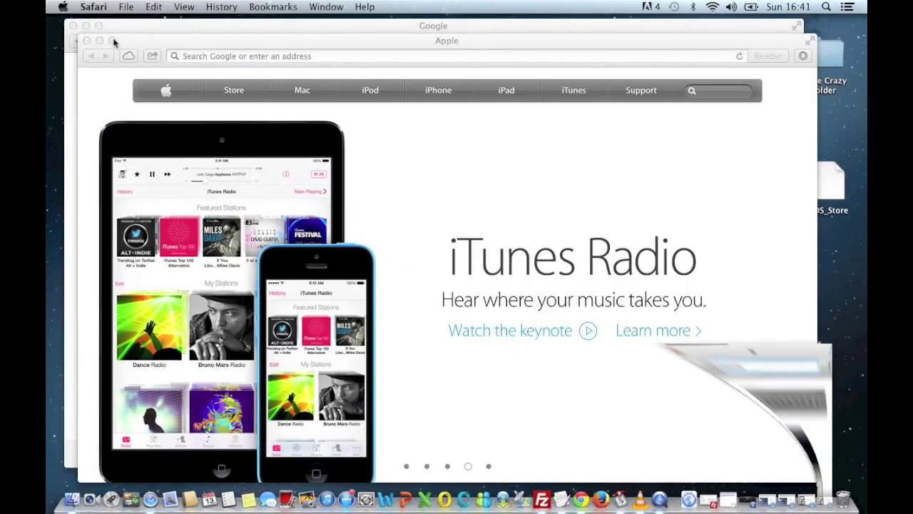
left_click(99, 40)
left_click(86, 25)
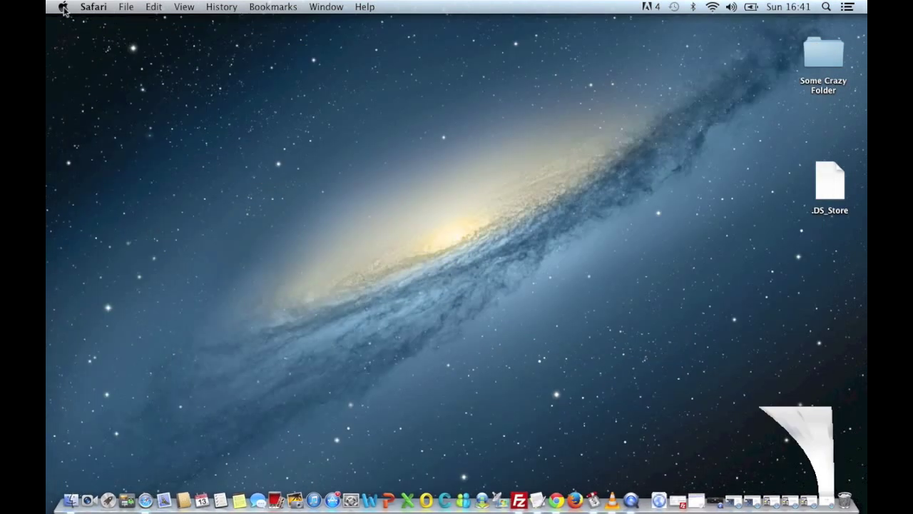
left_click(751, 501)
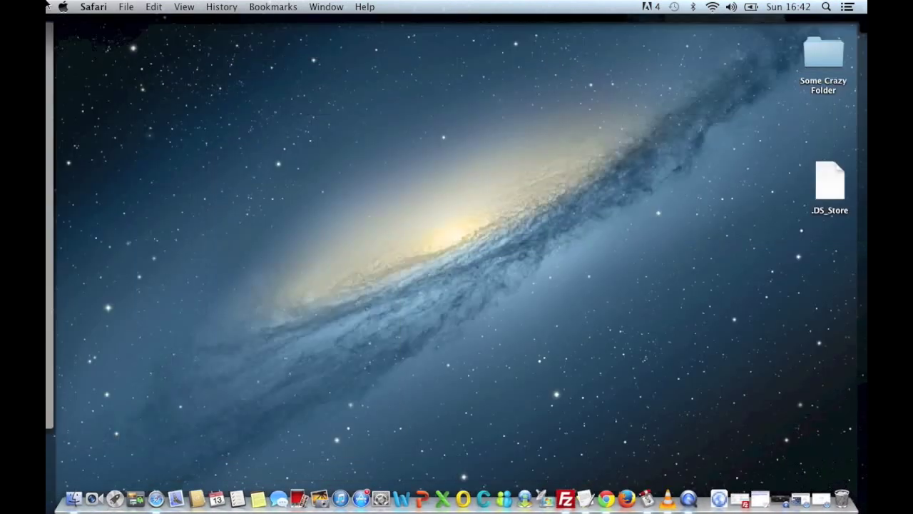
Open the Hot Corners settings of Mission Control in System Preferences.
left_click(150, 57)
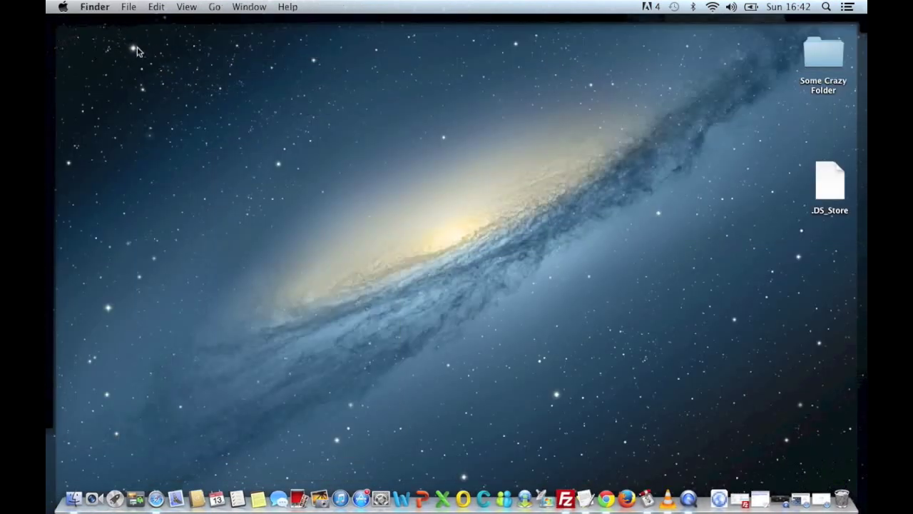
left_click(64, 7)
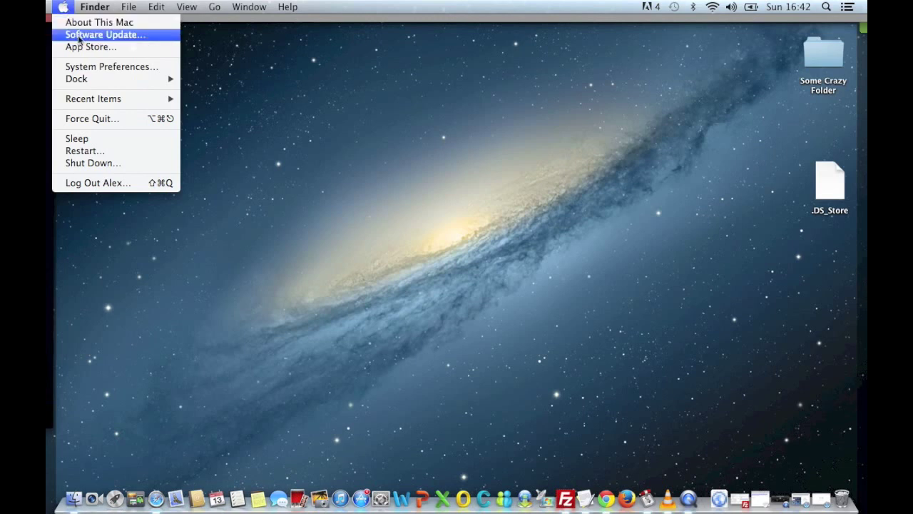
left_click(90, 66)
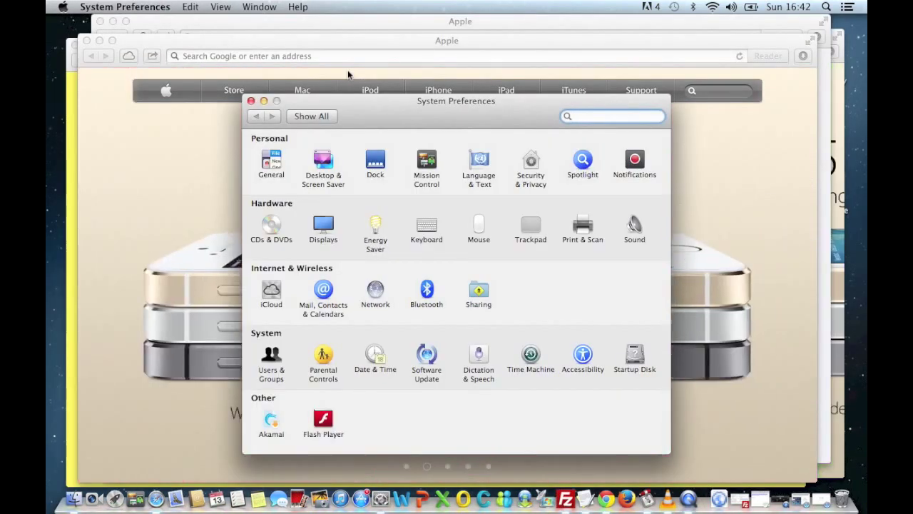
left_click(428, 166)
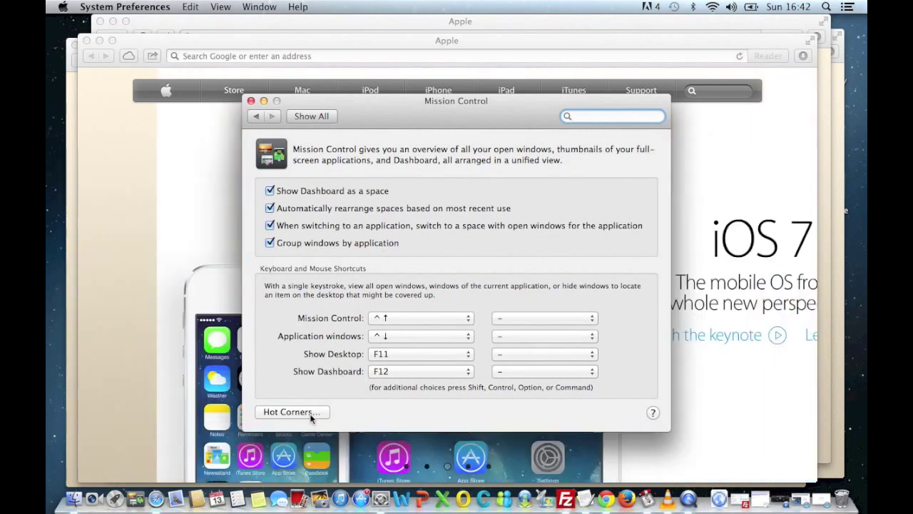
left_click(310, 418)
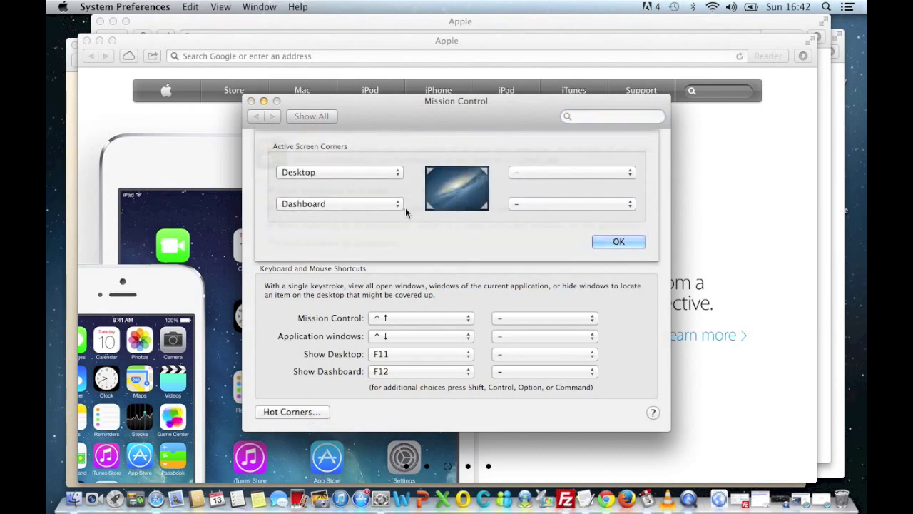
Keep Desktop assigned to the top-left screen corner and try out the Desktop and Dashboard hot corners.
left_click(398, 173)
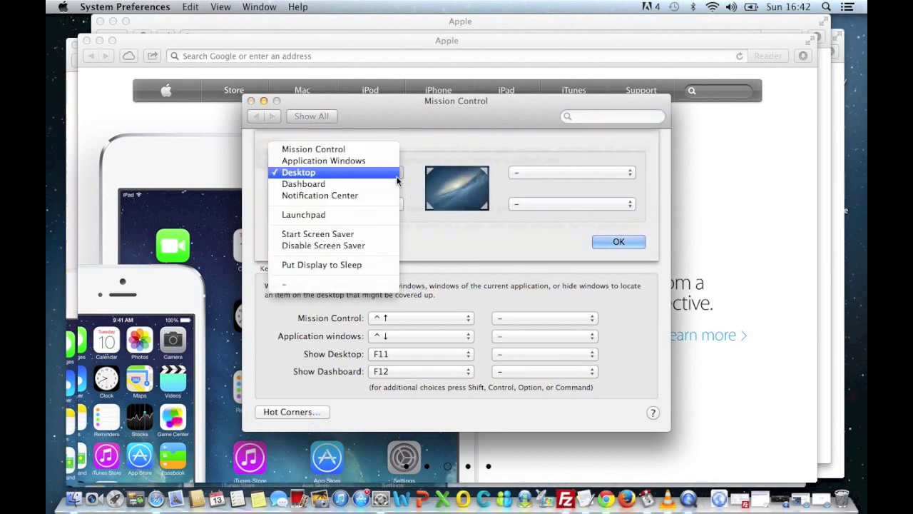
left_click(396, 174)
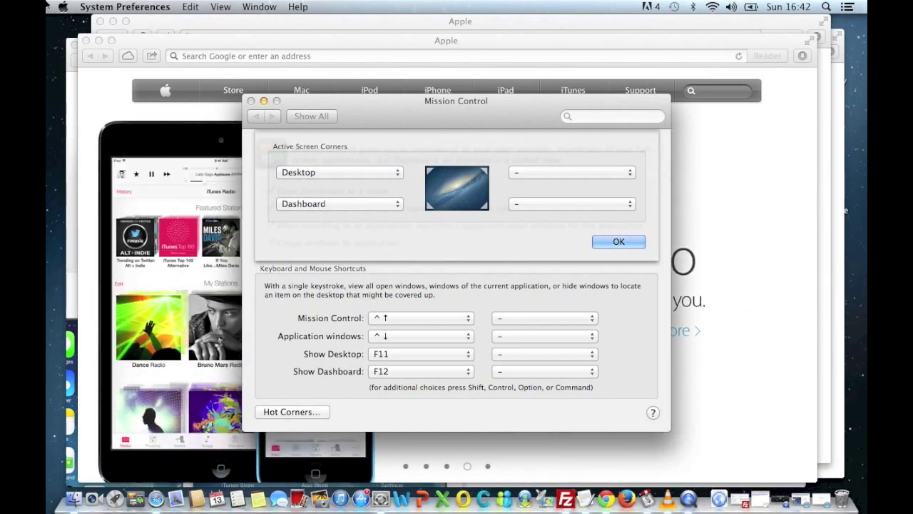
mouse_move(47, 6)
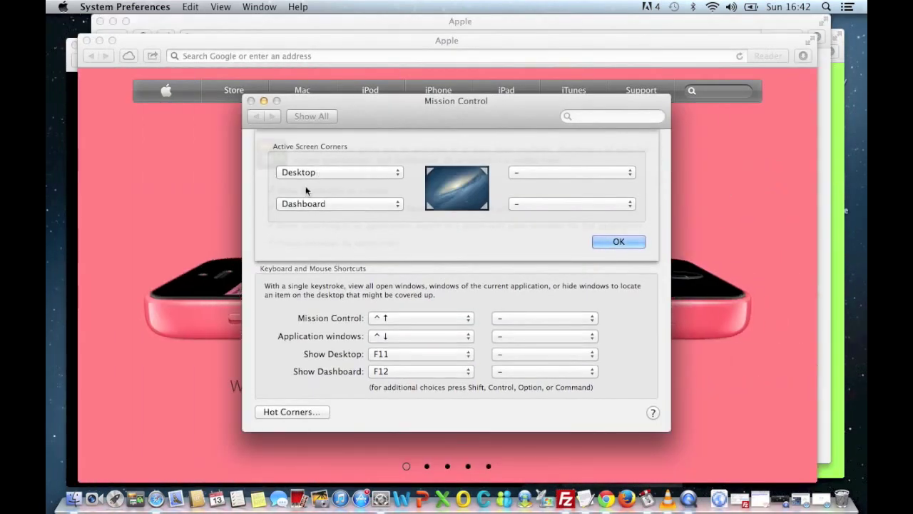
mouse_move(47, 512)
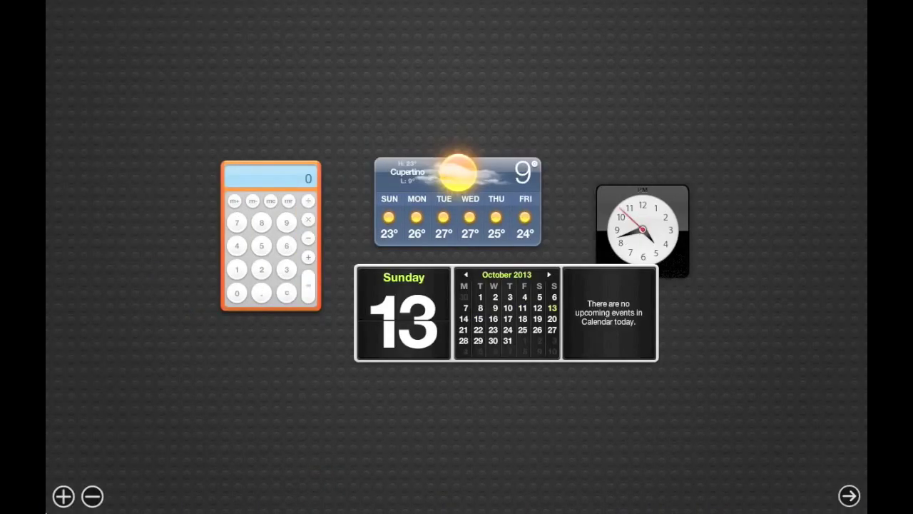
left_click(850, 495)
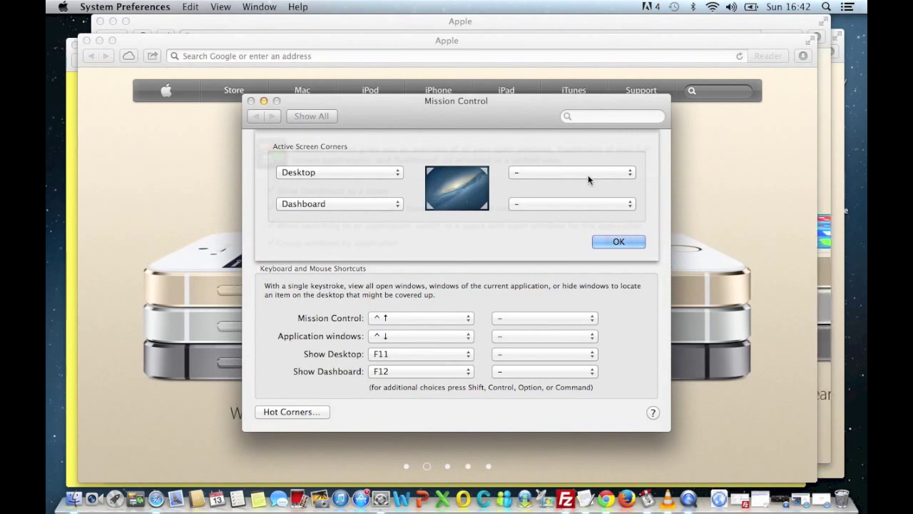
Assign Application Windows to the top-right screen corner, try it out and confirm the hot corner settings.
left_click(588, 173)
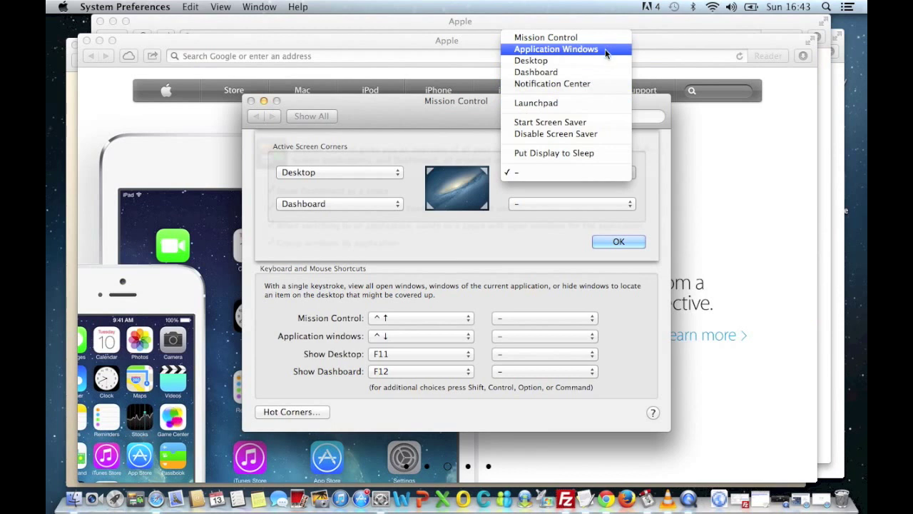
left_click(603, 49)
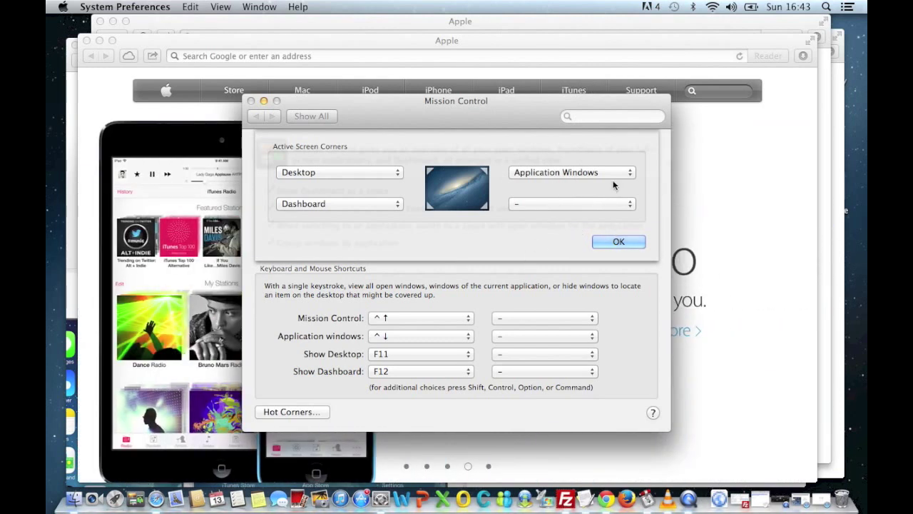
mouse_move(867, 2)
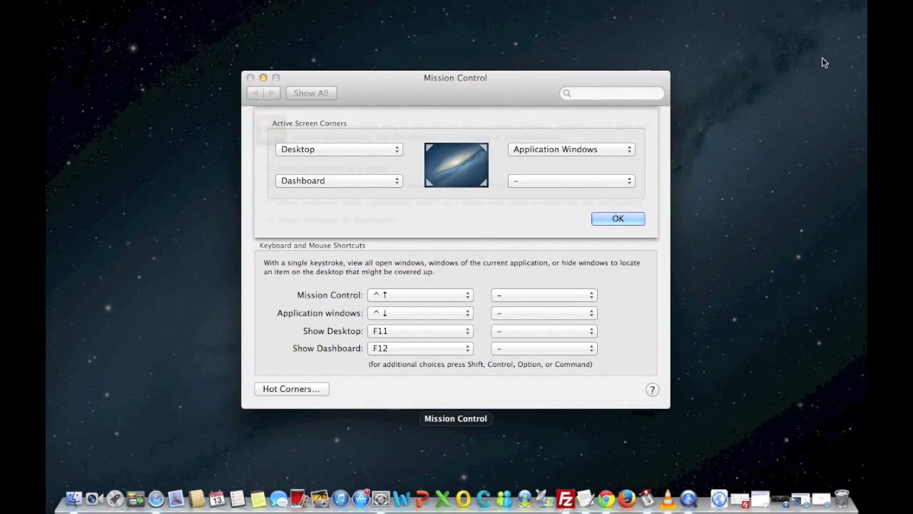
left_click(644, 219)
left_click(632, 241)
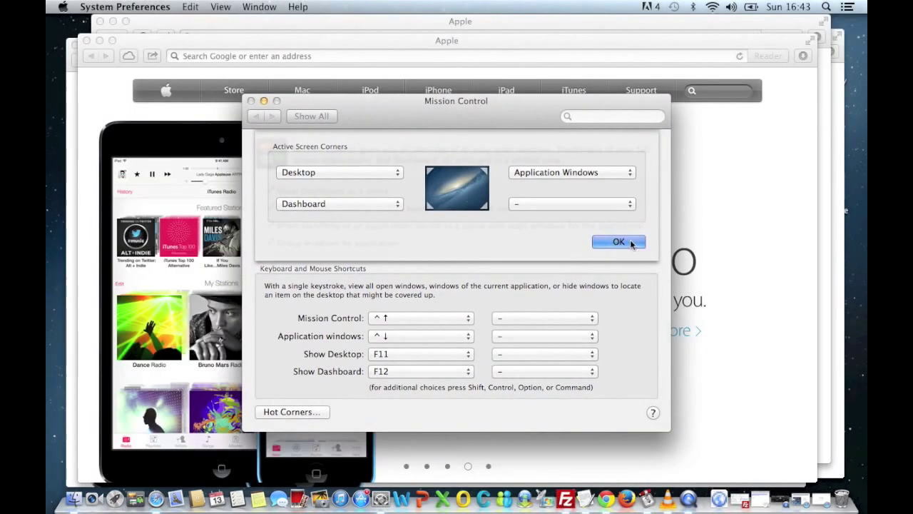
Close the Mission Control preferences from the Application Windows view and try the top-right hot corner again.
key("ctrl+Down")
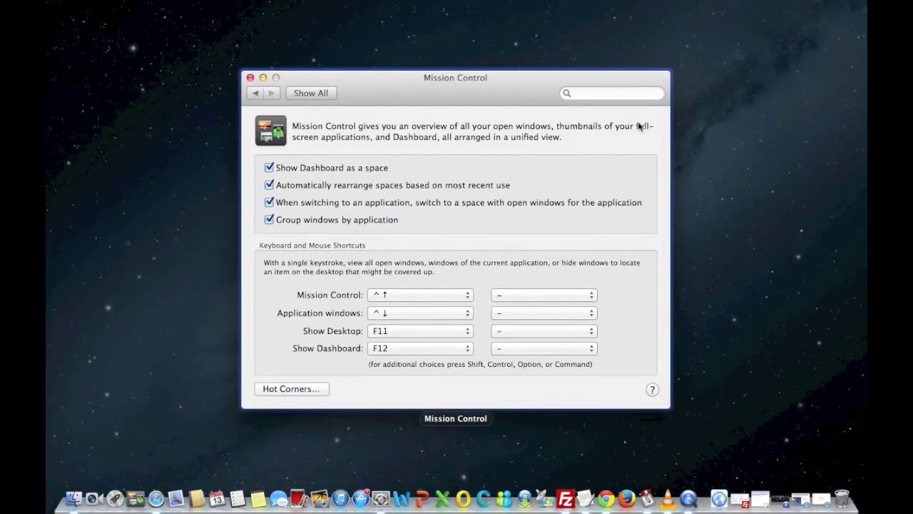
left_click(250, 78)
left_click(250, 78)
mouse_move(867, 4)
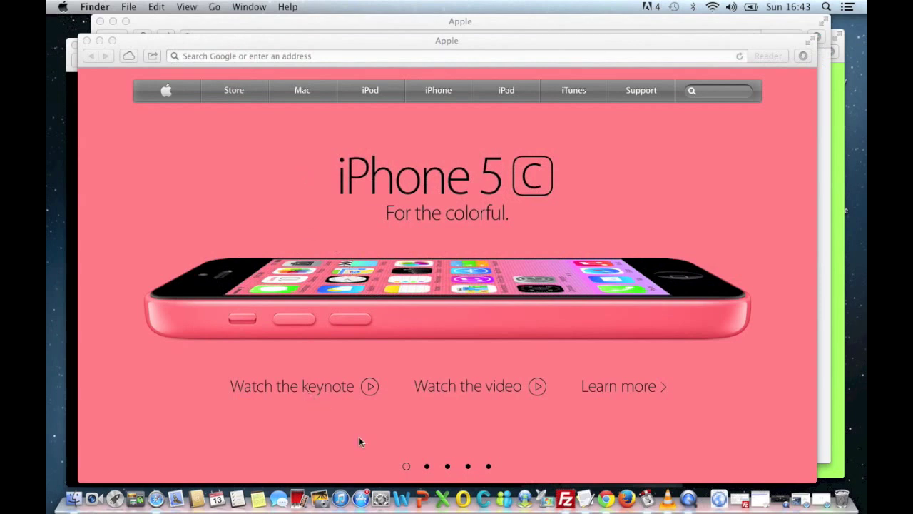
Reopen the Mission Control hot corner settings and assign Launchpad to the top-right screen corner.
left_click(381, 498)
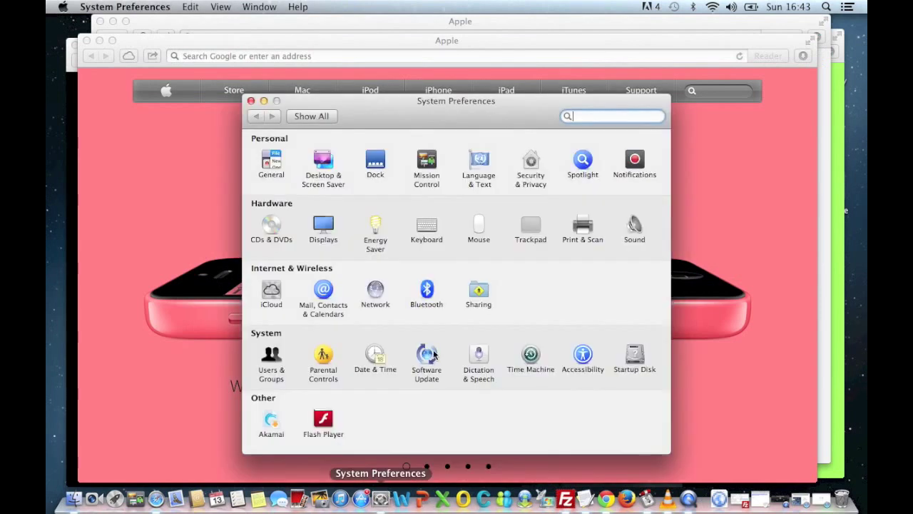
left_click(433, 177)
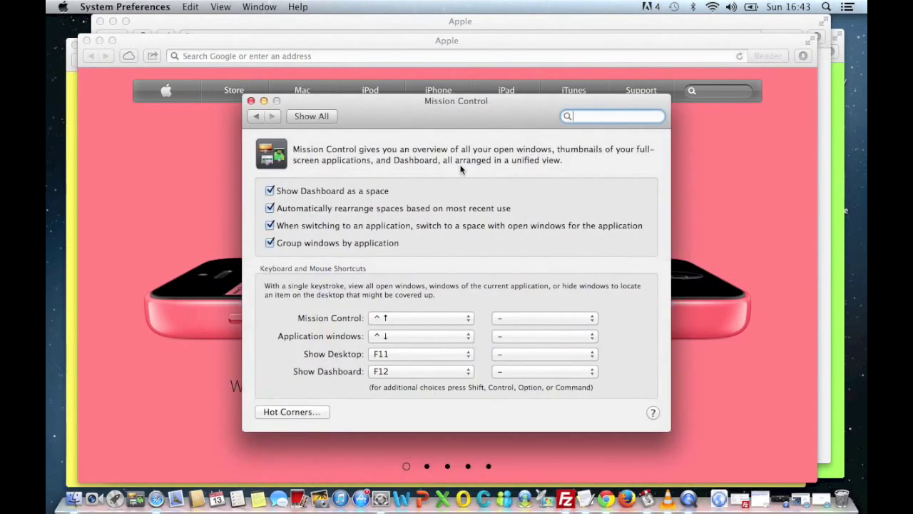
left_click(325, 412)
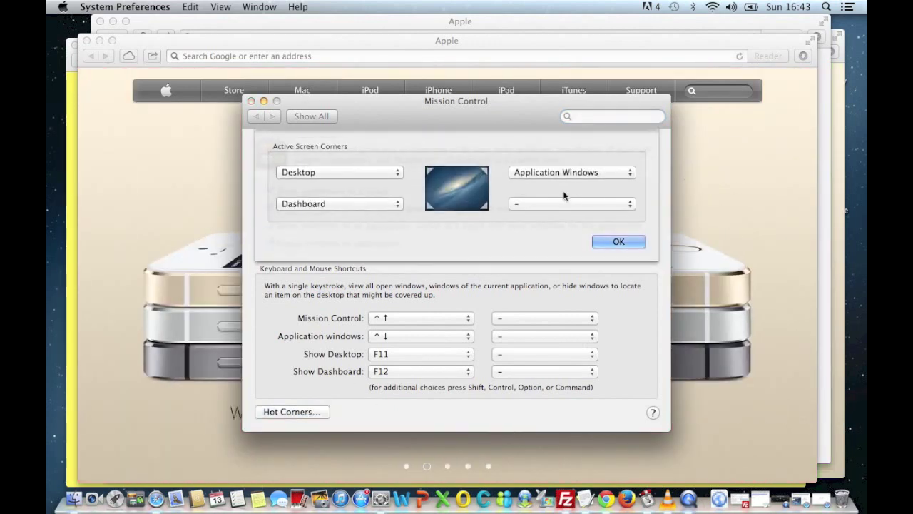
left_click(575, 174)
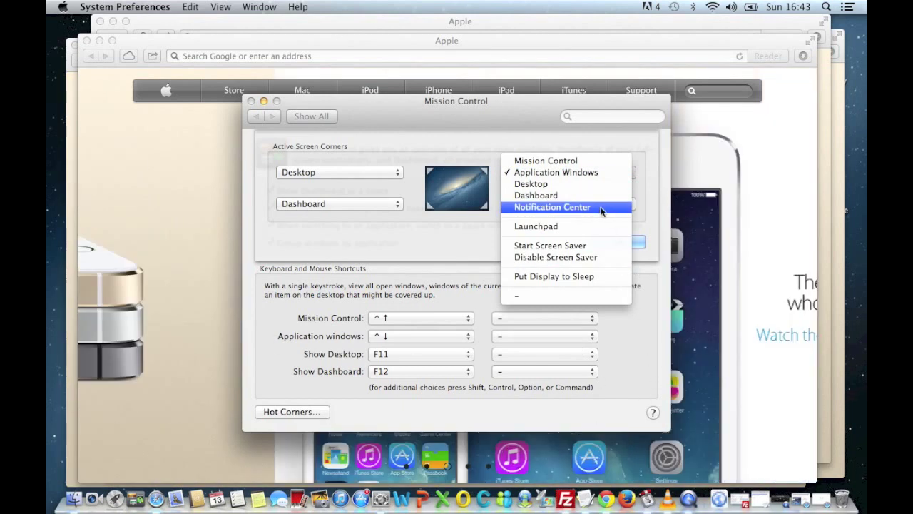
left_click(597, 227)
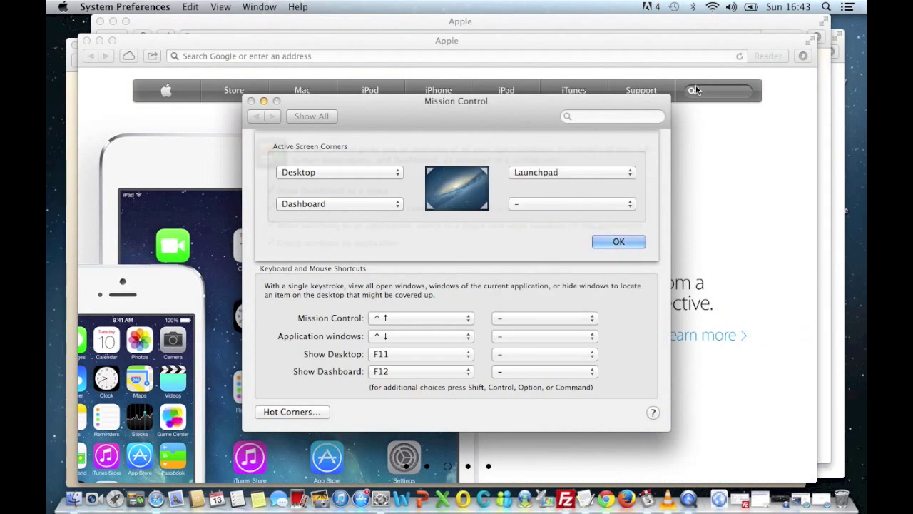
Try out the Launchpad hot corner and the Desktop hot corner, finishing on the uncovered desktop.
mouse_move(867, 2)
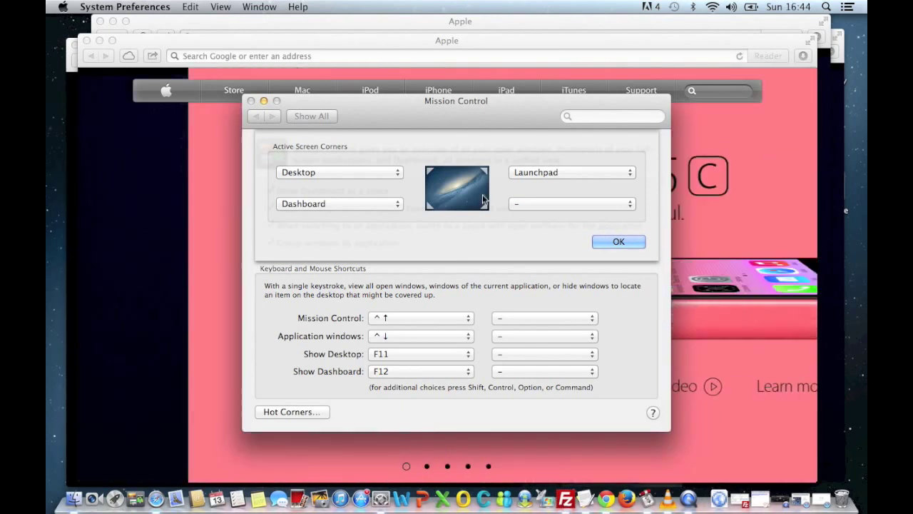
mouse_move(46, 5)
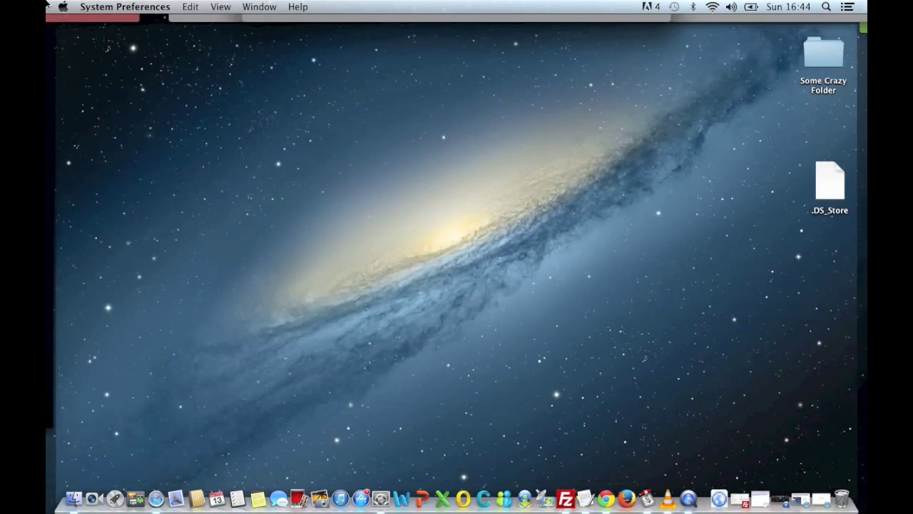
left_click(281, 136)
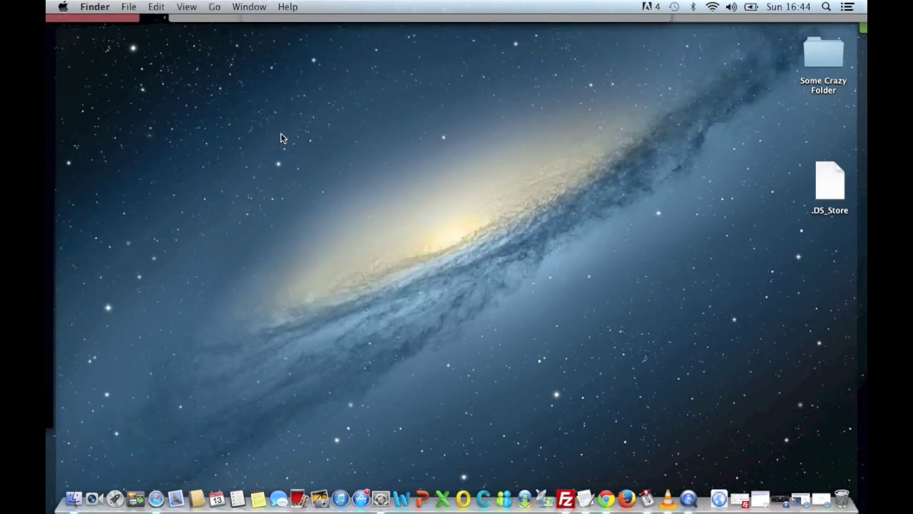